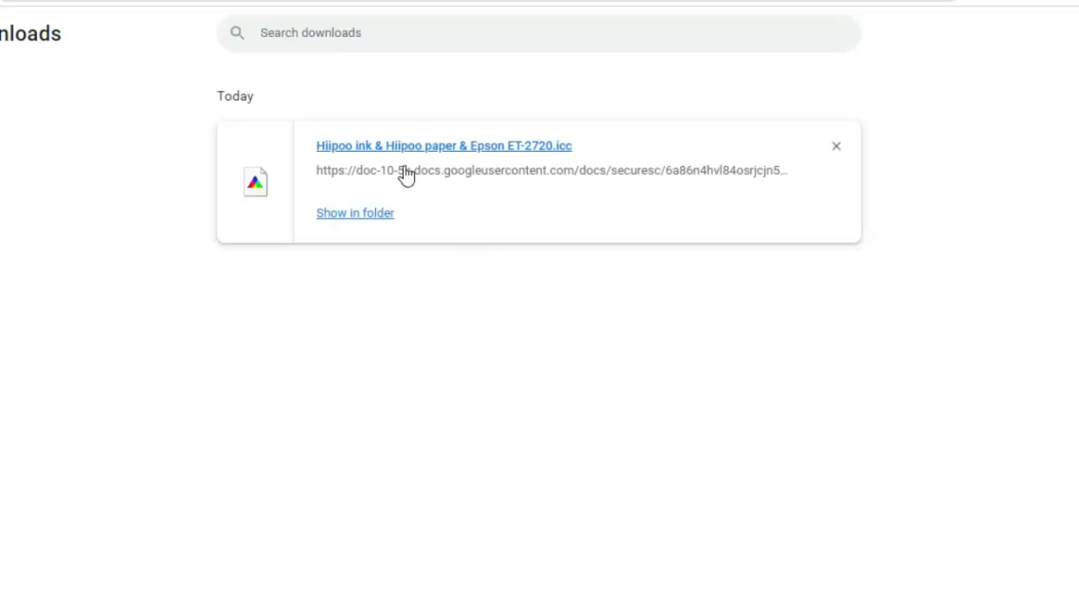
Show the downloaded Hiipoo ink & Hiipoo paper & Epson ET-2720.icc file in its folder and install the newest copy as a color profile.
{"action": "left_click", "coordinate": [356, 215]}
{"action": "right_click", "coordinate": [364, 182]}
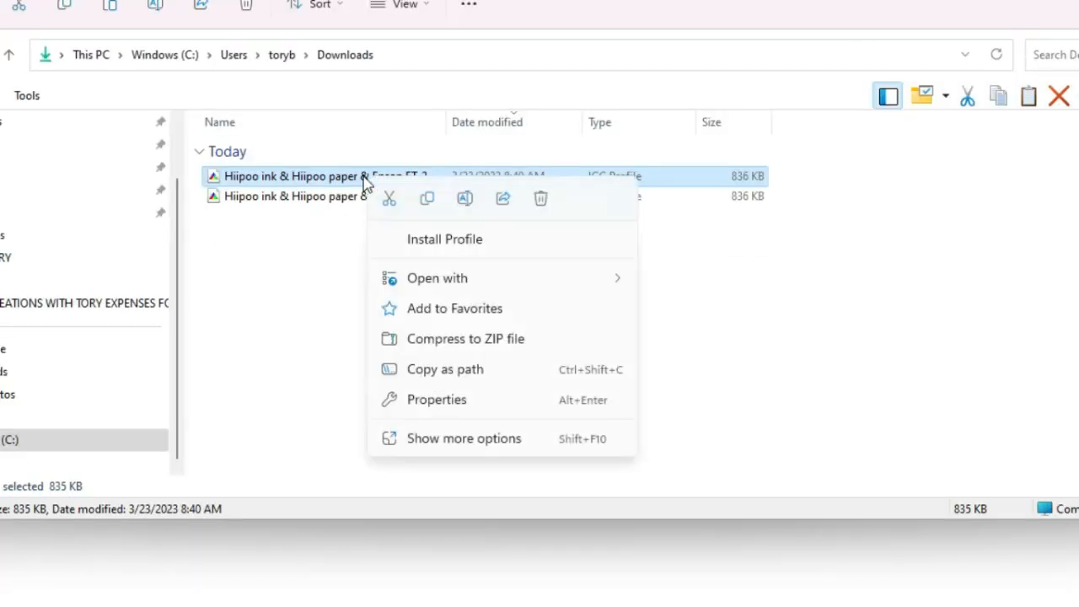
{"action": "left_click", "coordinate": [410, 240]}
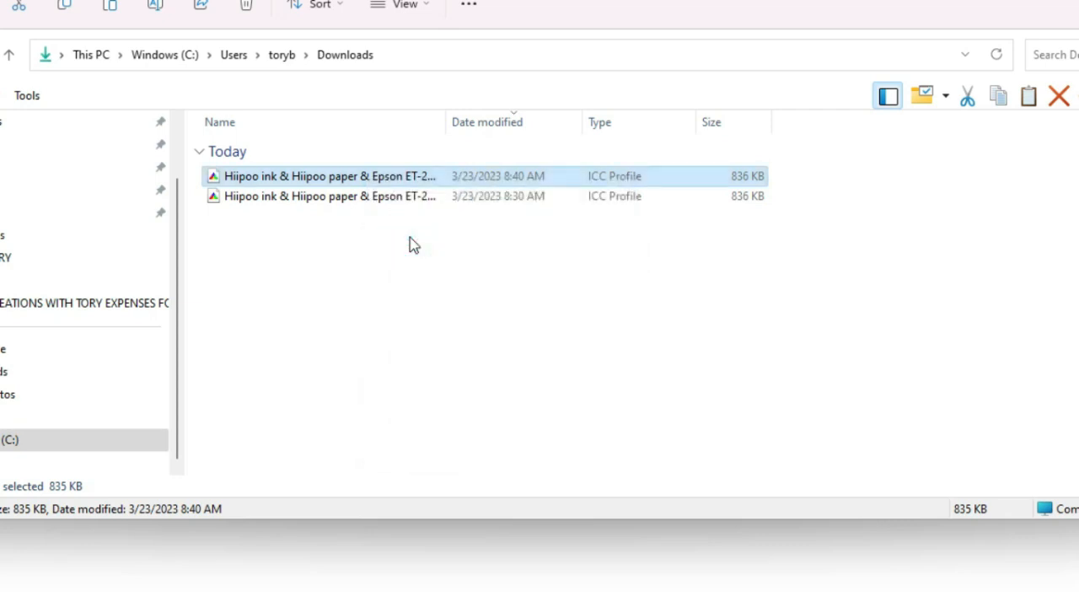
Open Windows Color Management and choose the ET-2720 Series(Network) printer as the device, with Manual profile selection.
{"action": "key", "text": "super"}
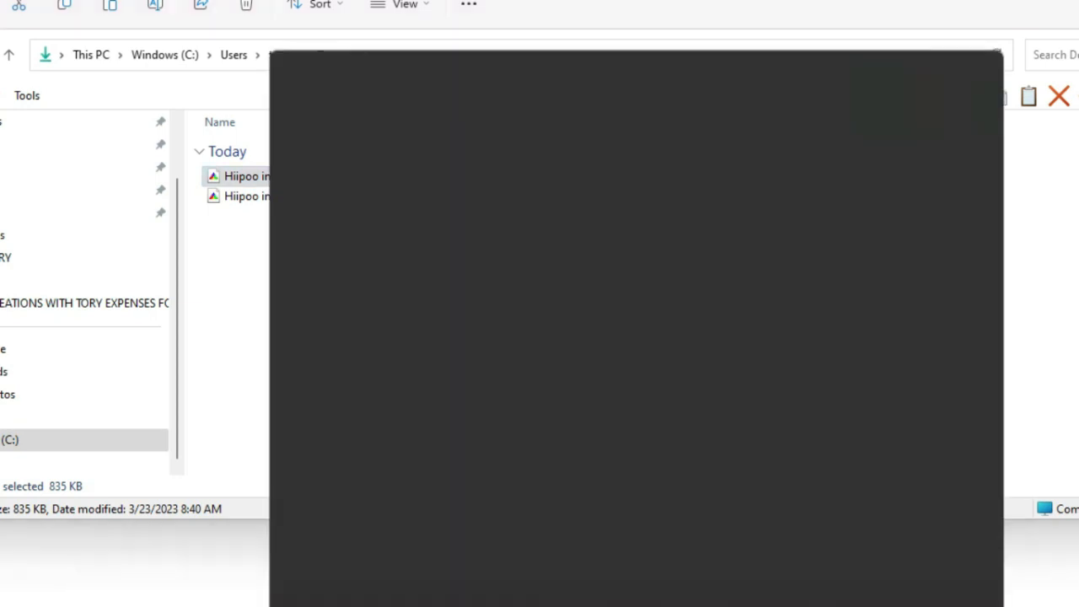
{"action": "type", "text": "colo"}
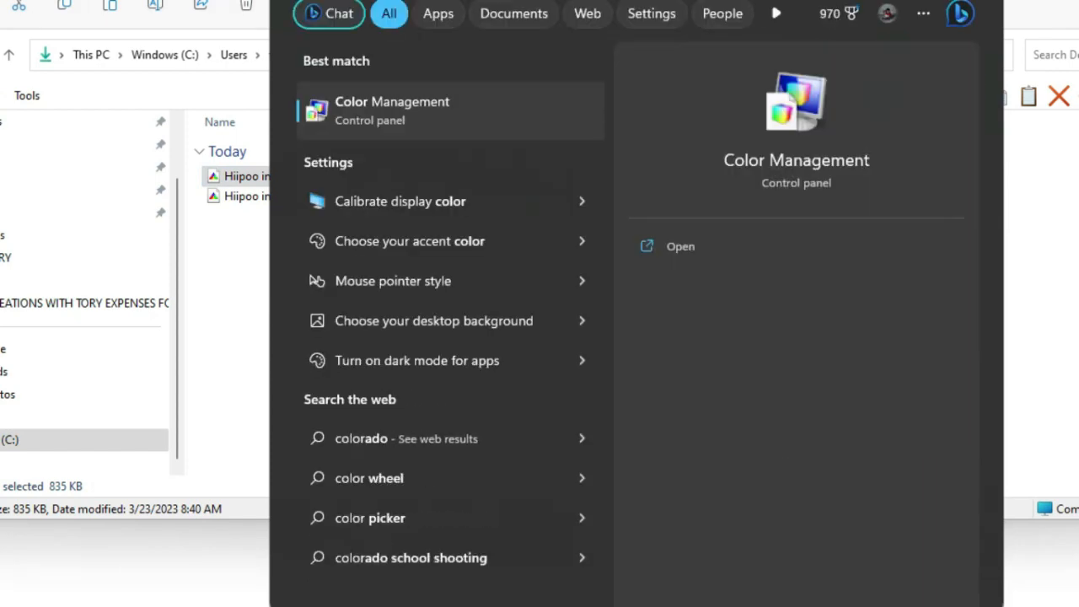
{"action": "left_click", "coordinate": [490, 119]}
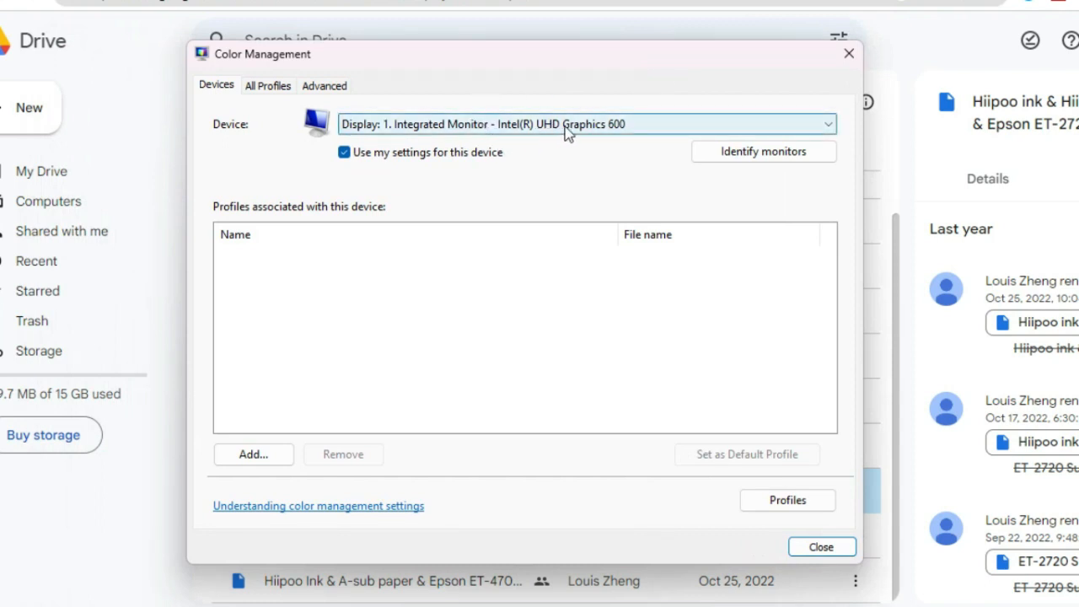
{"action": "left_click", "coordinate": [830, 128]}
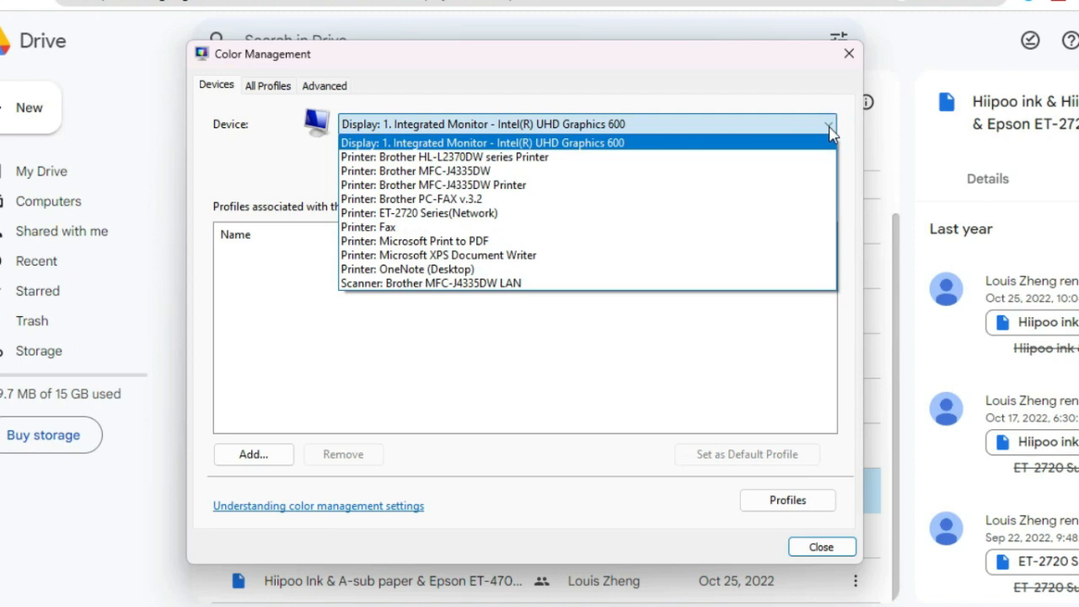
{"action": "left_click", "coordinate": [799, 215]}
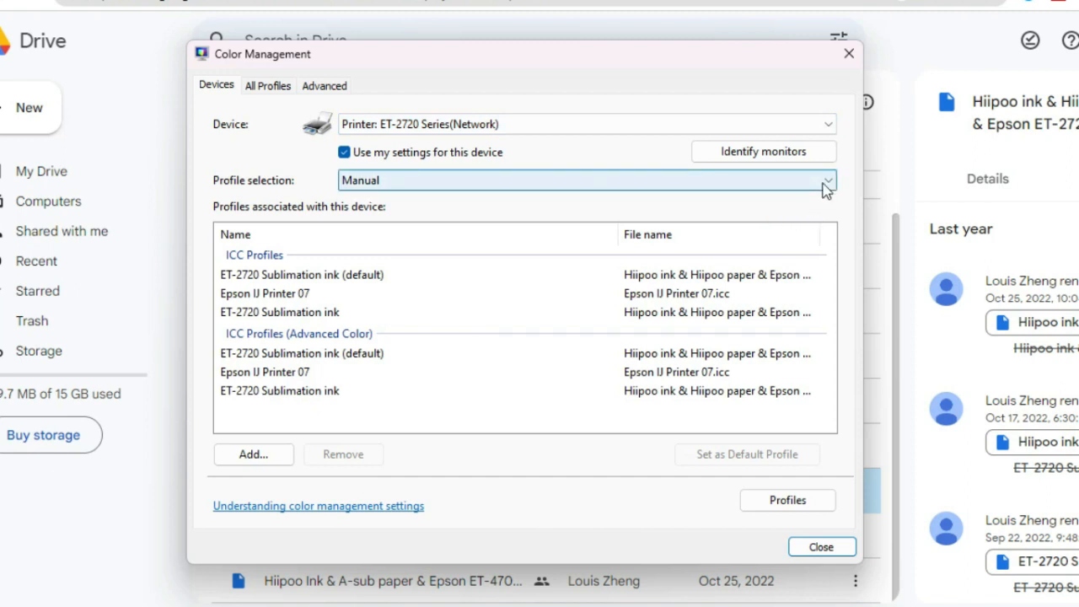
{"action": "left_click", "coordinate": [825, 183]}
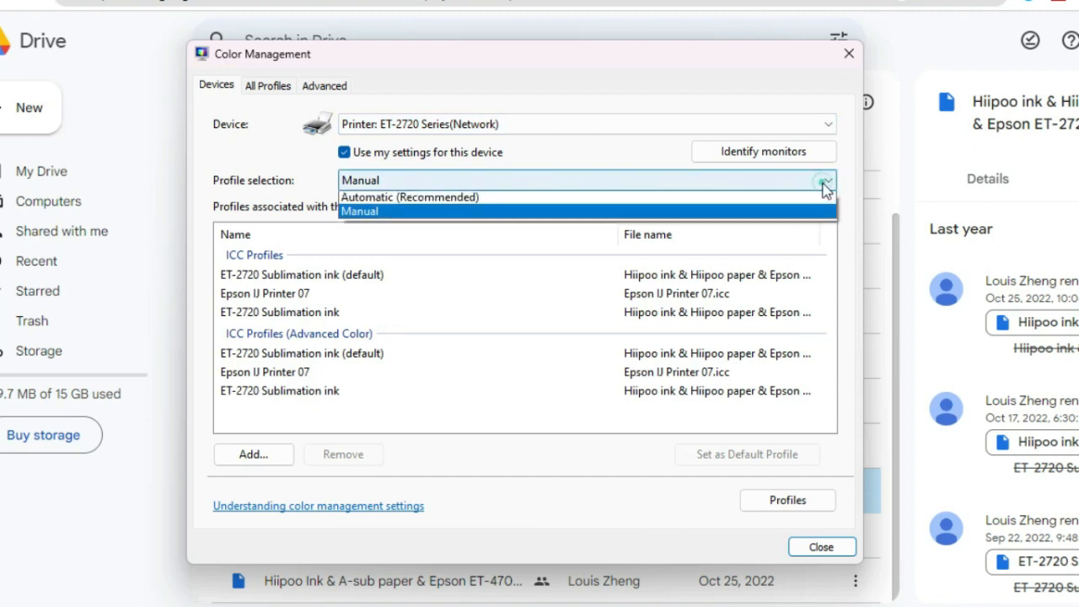
{"action": "left_click", "coordinate": [825, 186]}
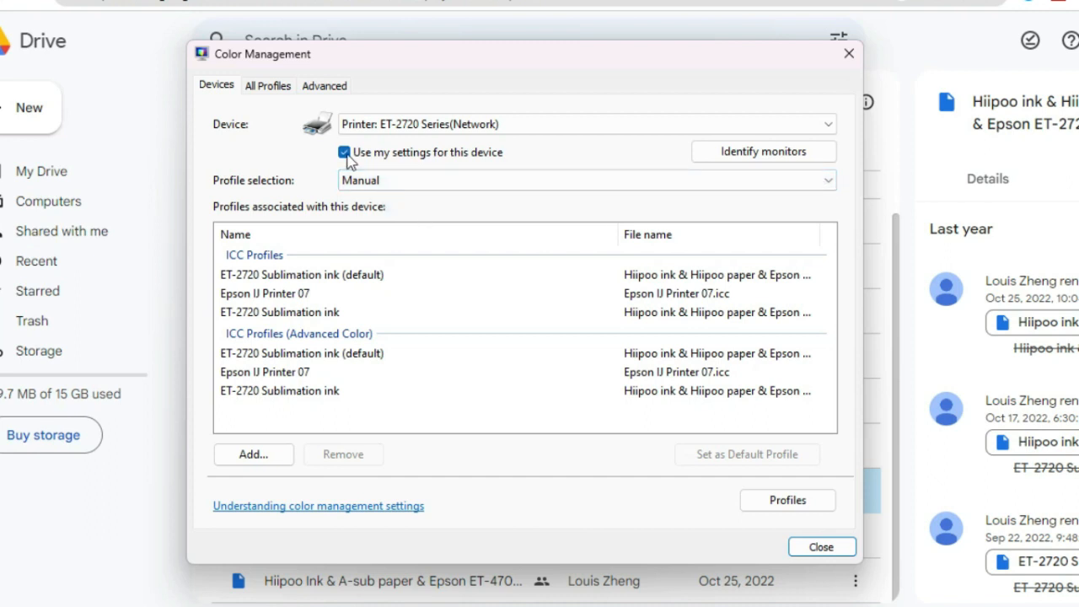
Associate the last-listed ET-2720 Sublimation ink profile with the printer, set it as the default profile, and close Color Management.
{"action": "left_click", "coordinate": [251, 454]}
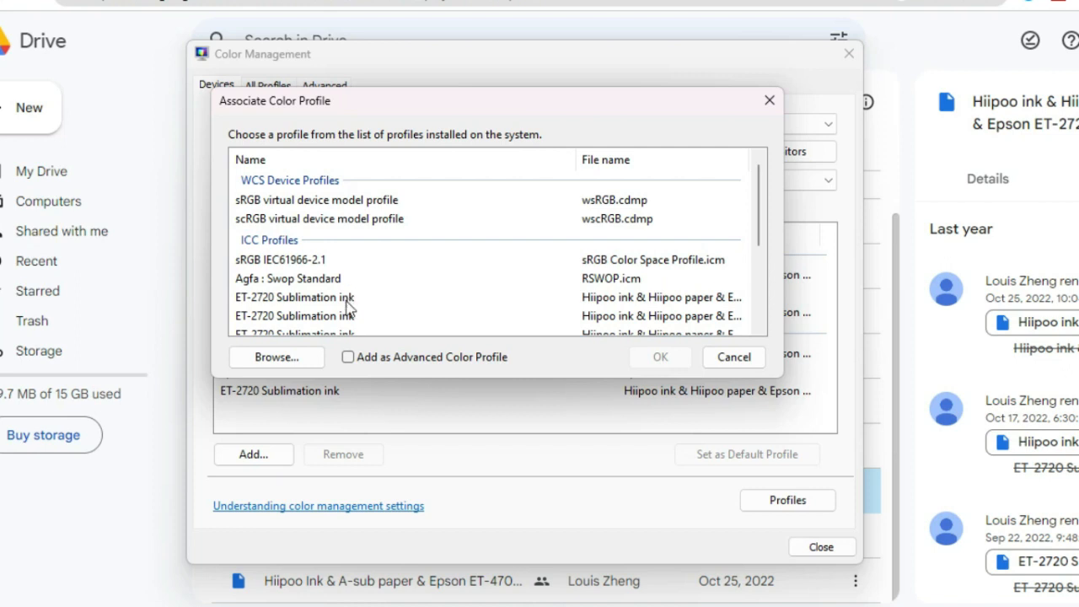
{"action": "left_click_drag", "start_coordinate": [757, 206], "coordinate": [770, 267]}
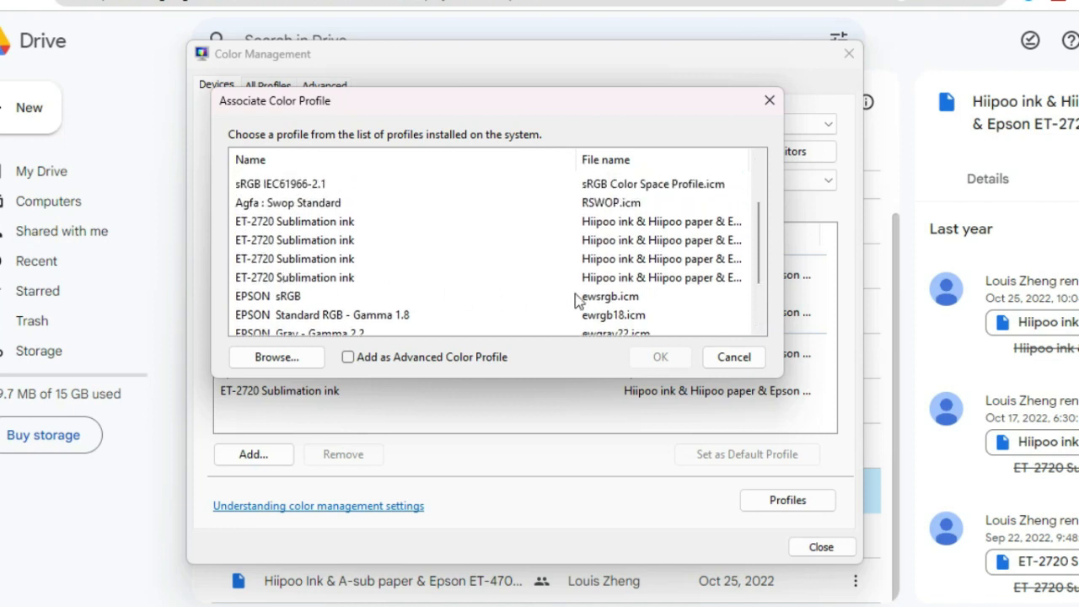
{"action": "left_click", "coordinate": [638, 282]}
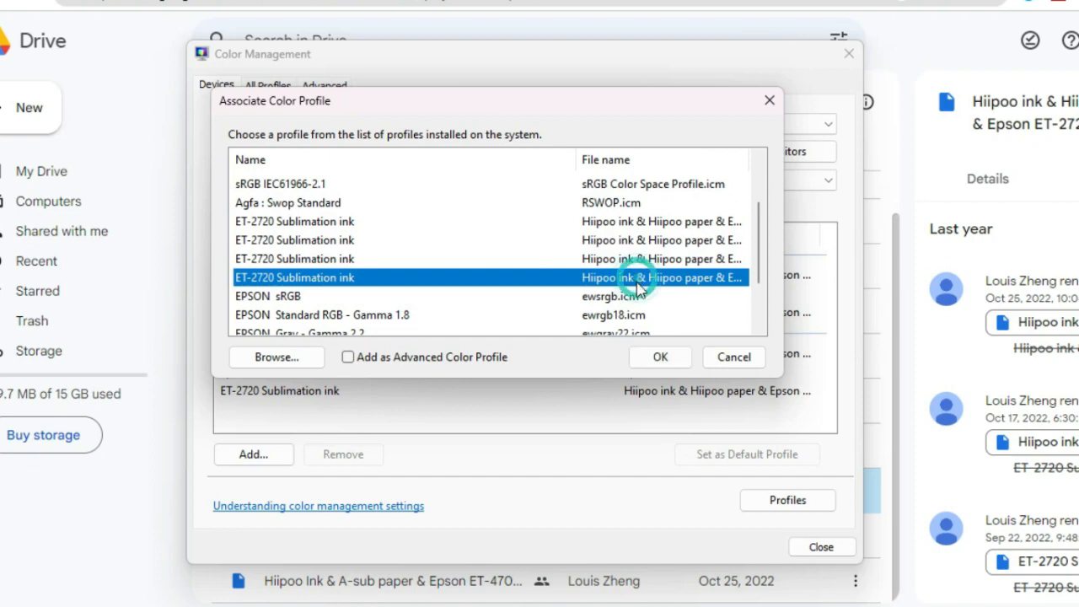
{"action": "left_click", "coordinate": [660, 356]}
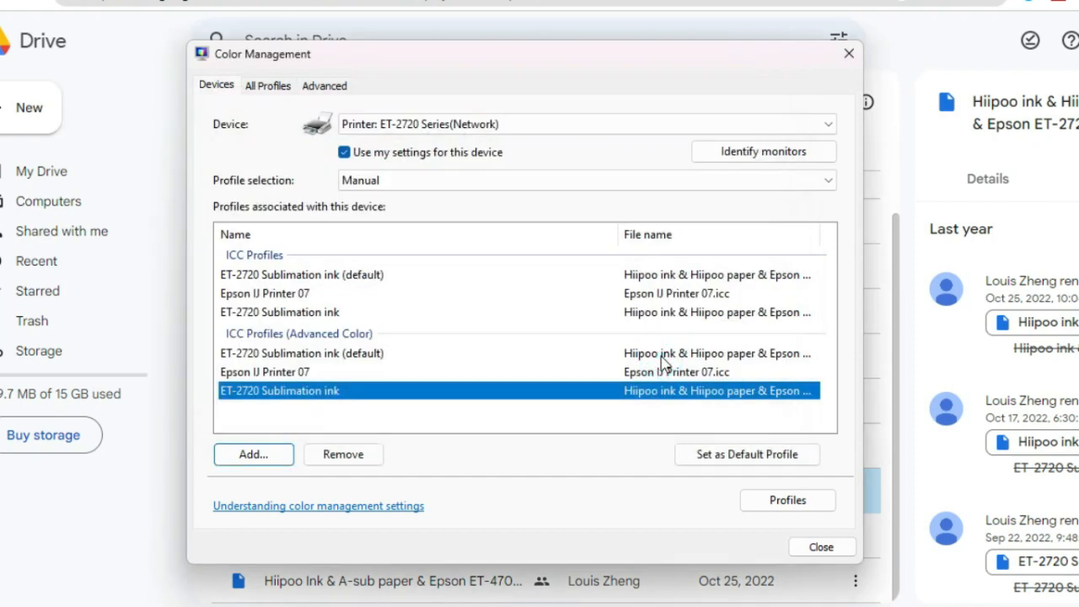
{"action": "left_click", "coordinate": [703, 460]}
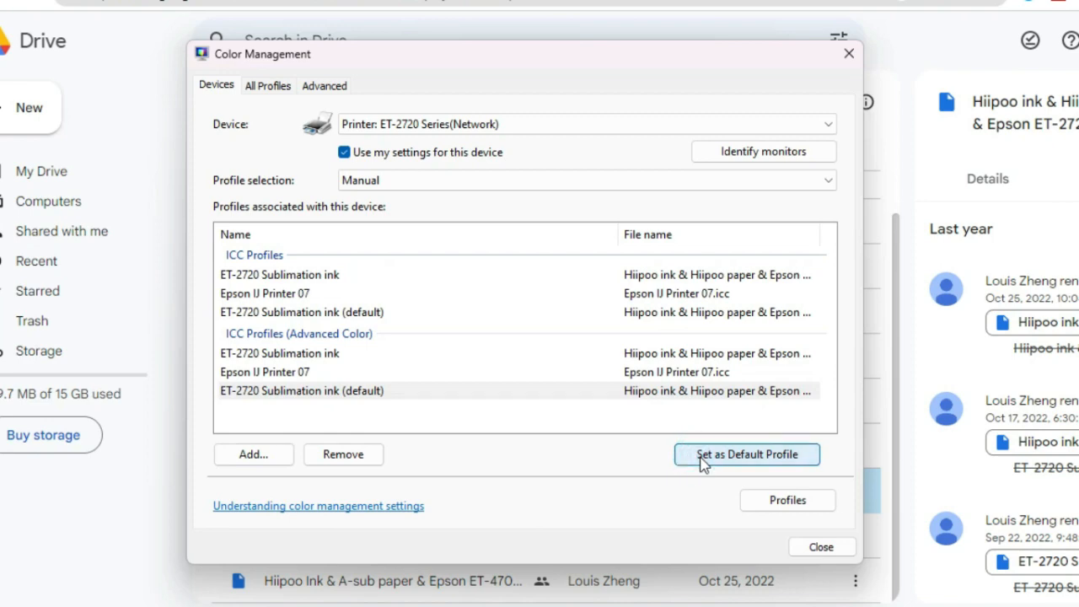
{"action": "left_click", "coordinate": [821, 548]}
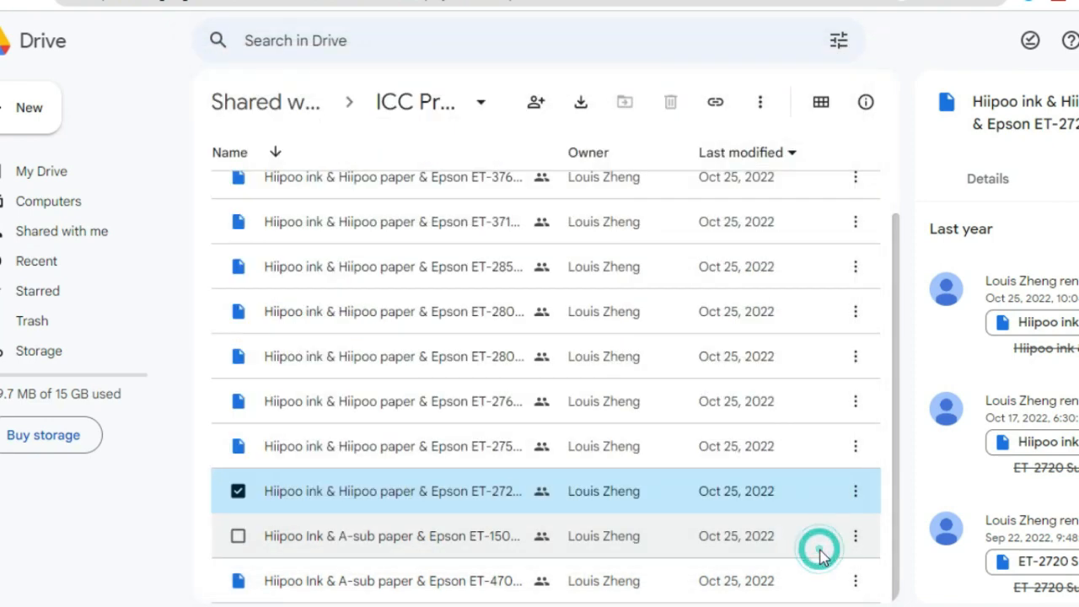
Reopen Color Management and select the ET-2720 Series(Network) printer to check its associated profiles.
{"action": "key", "text": "super+s"}
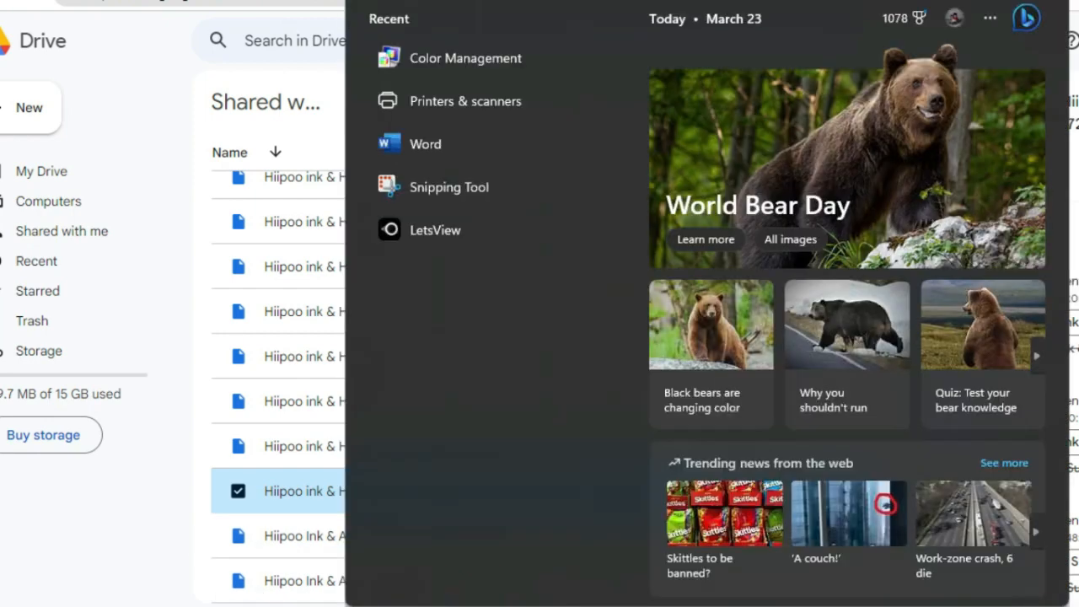
{"action": "type", "text": "color"}
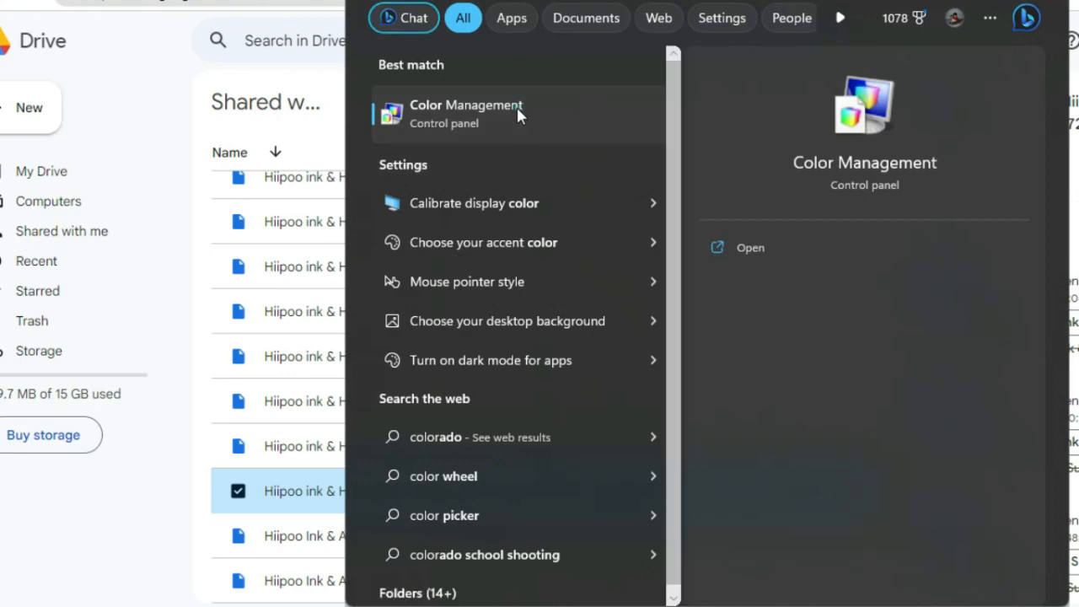
{"action": "left_click", "coordinate": [517, 107]}
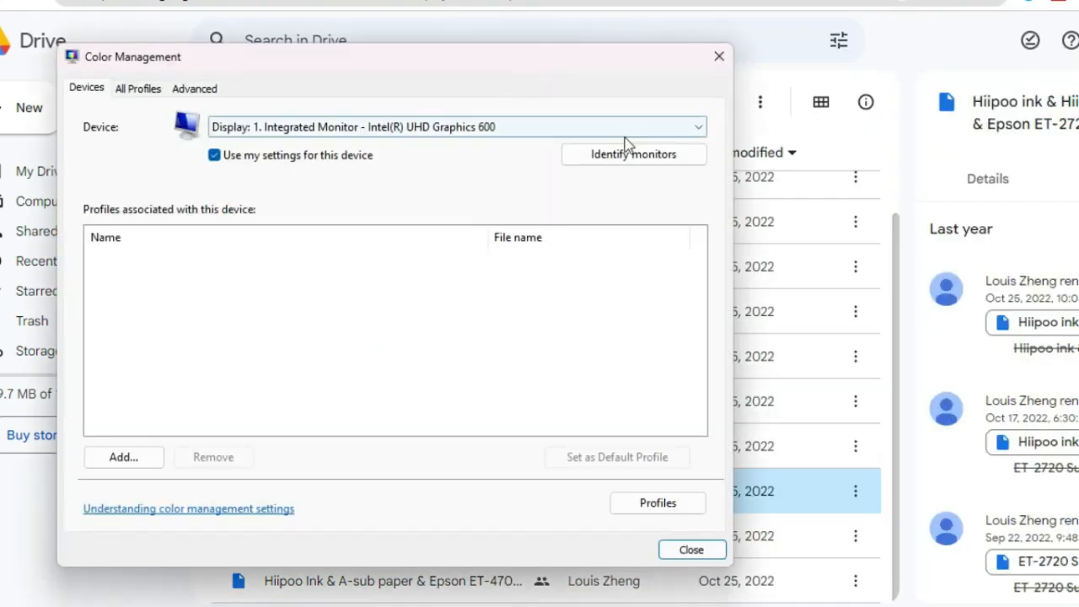
{"action": "left_click", "coordinate": [696, 127]}
{"action": "left_click", "coordinate": [666, 216]}
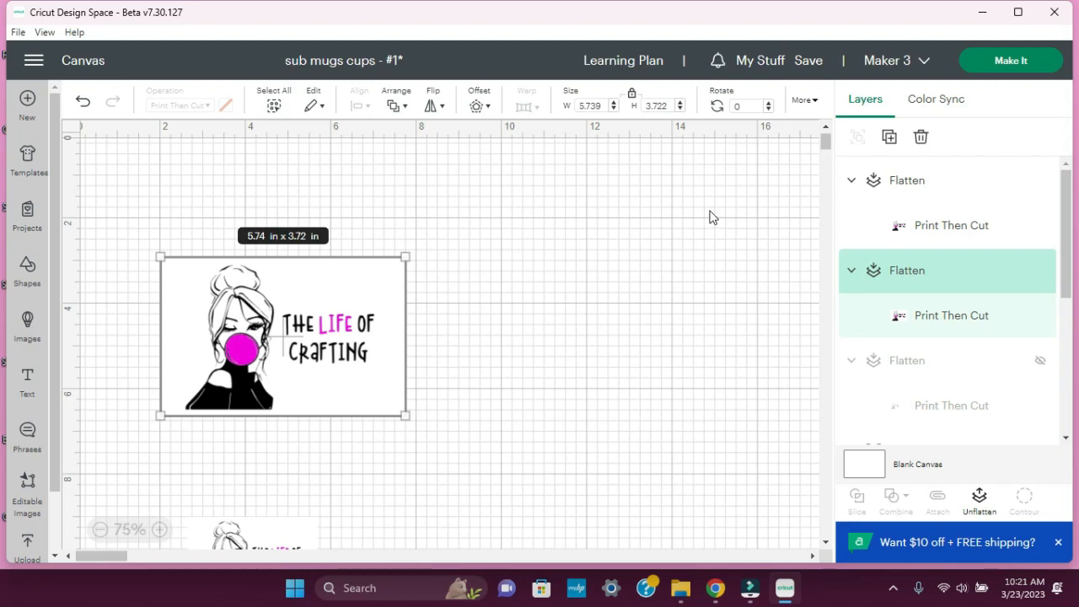
In Cricut Design Space, take the sub mugs cups project to print setup and set the printer to ET-2720 Series(Network).
{"action": "left_click", "coordinate": [1025, 65]}
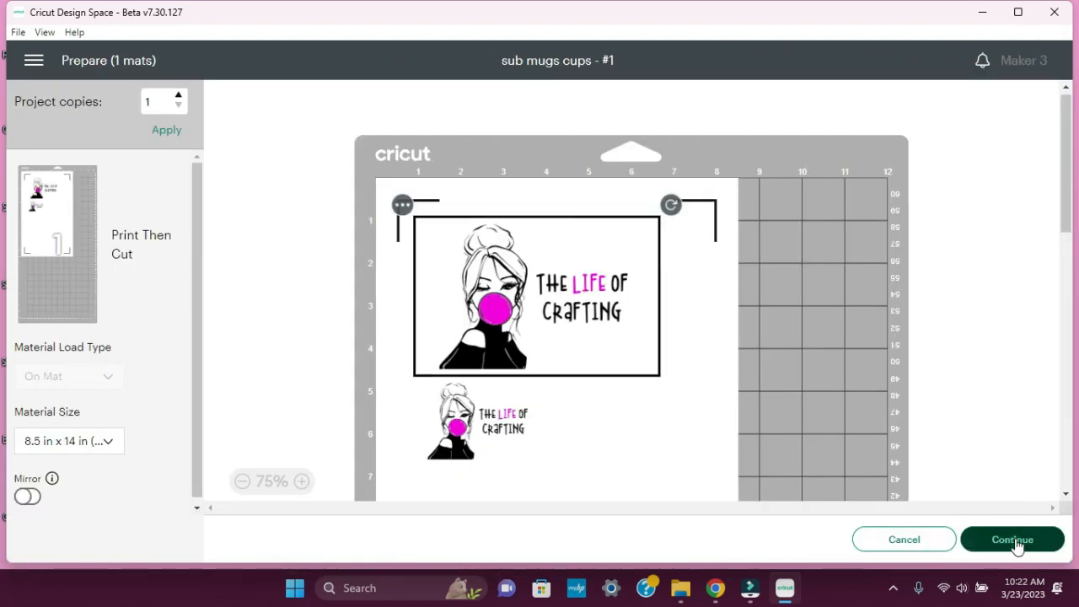
{"action": "left_click", "coordinate": [1015, 541]}
{"action": "left_click", "coordinate": [341, 248]}
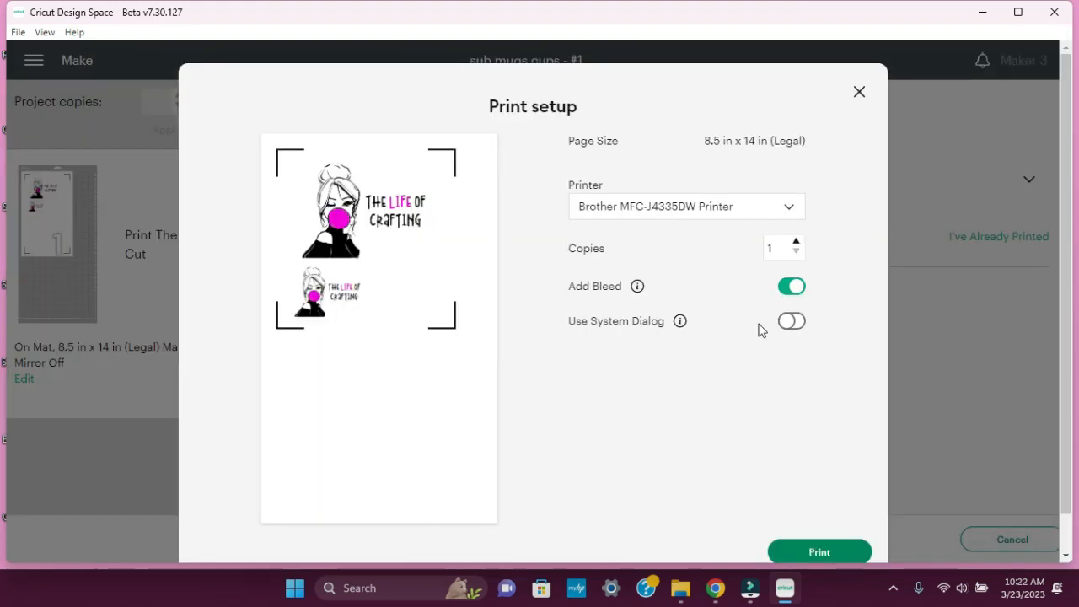
{"action": "left_click", "coordinate": [794, 211]}
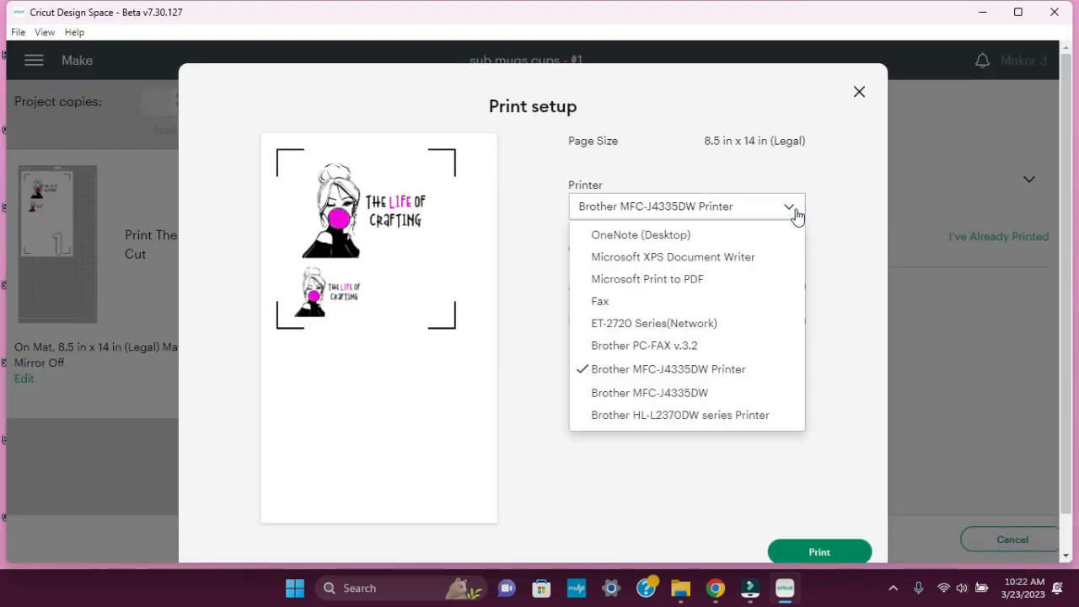
{"action": "left_click", "coordinate": [759, 330]}
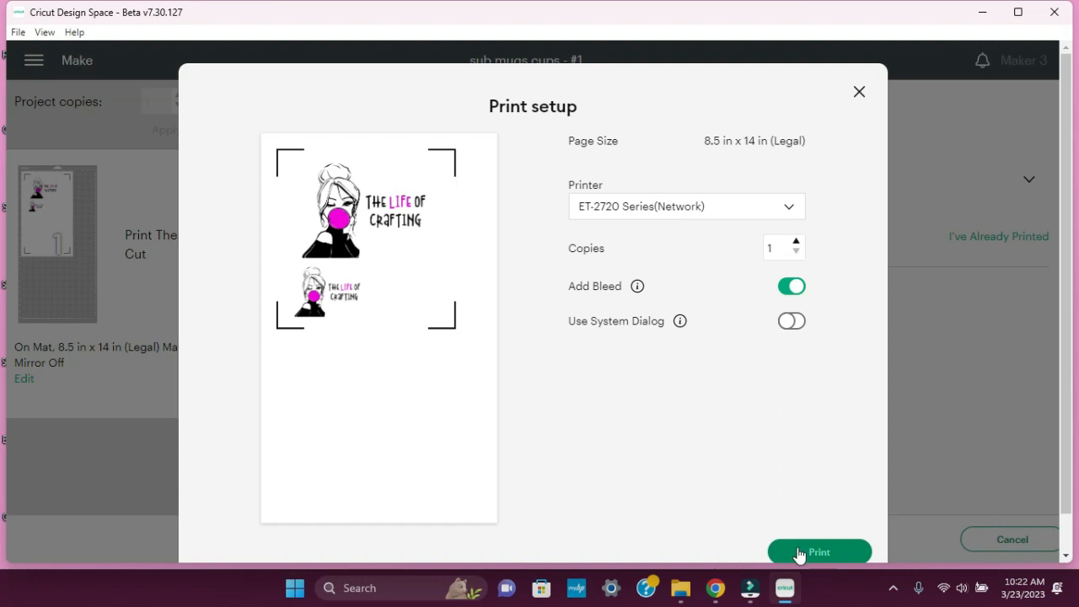
Search Windows for the printer settings.
{"action": "left_click", "coordinate": [449, 590]}
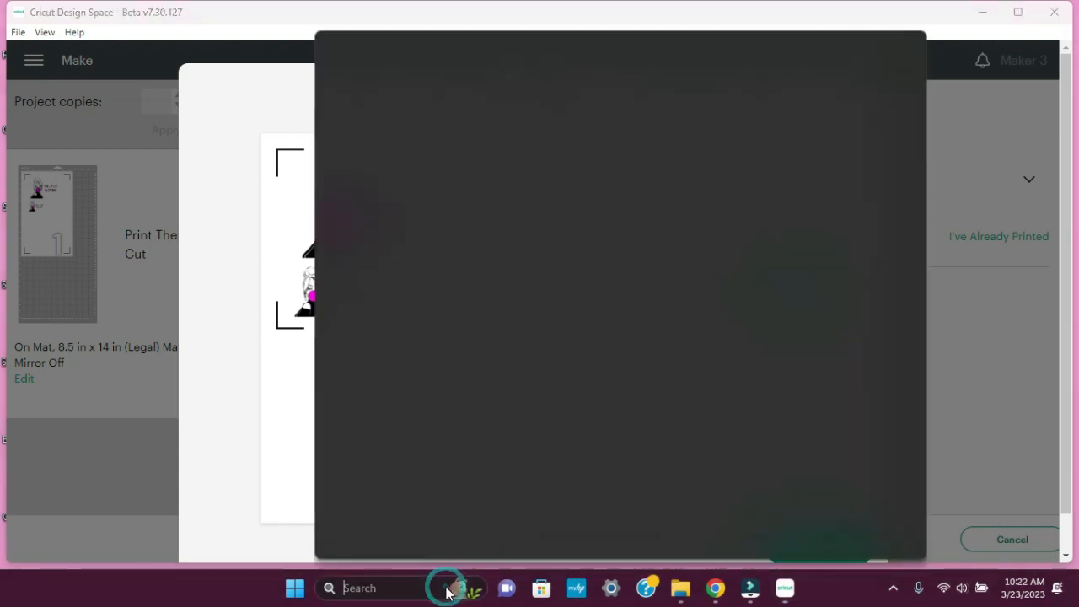
{"action": "type", "text": "prnter"}
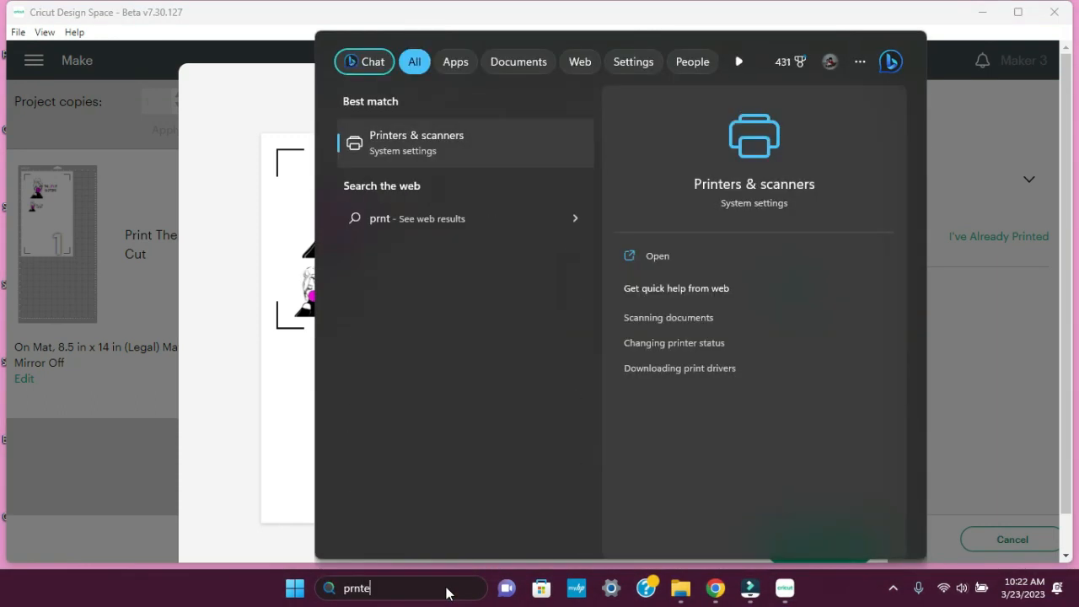
{"action": "key", "text": "BackSpace"}
{"action": "key", "text": "BackSpace"}
{"action": "key", "text": "BackSpace"}
{"action": "key", "text": "BackSpace"}
{"action": "key", "text": "BackSpace"}
{"action": "type", "text": "rinter"}
Open the printing preferences of ET-2720 Series(Network) and examine the additional options and the advanced color correction settings.
{"action": "left_click", "coordinate": [310, 506]}
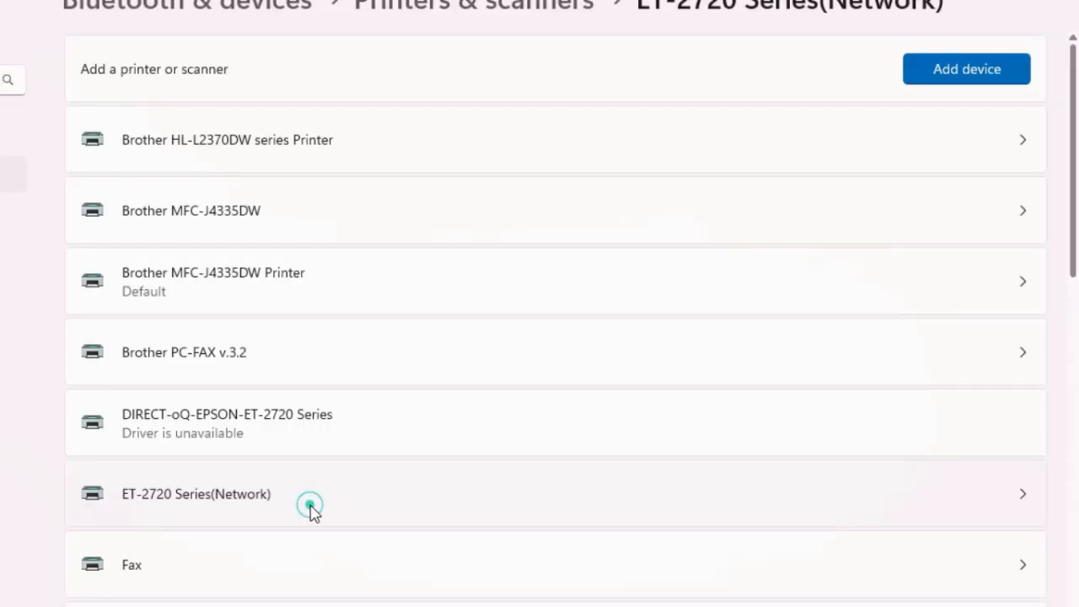
{"action": "left_click", "coordinate": [310, 507]}
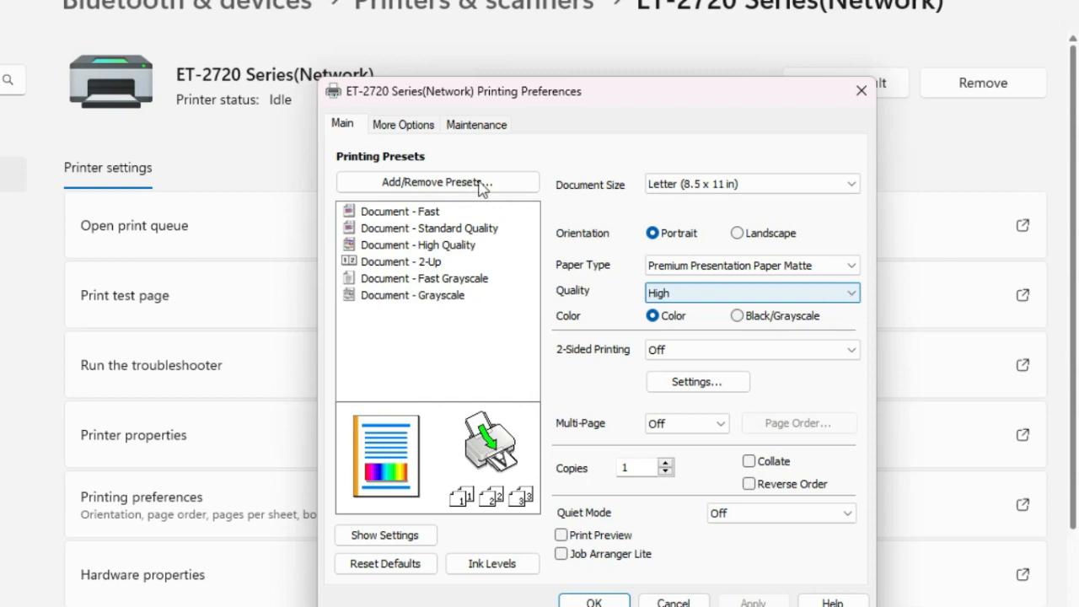
{"action": "left_click", "coordinate": [404, 124]}
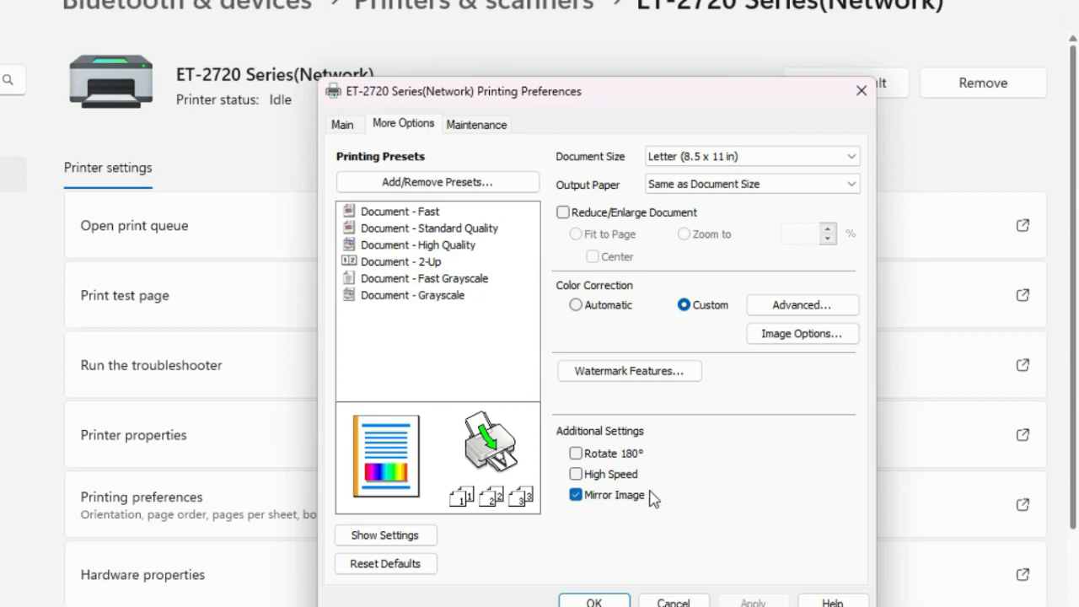
{"action": "left_click", "coordinate": [799, 307]}
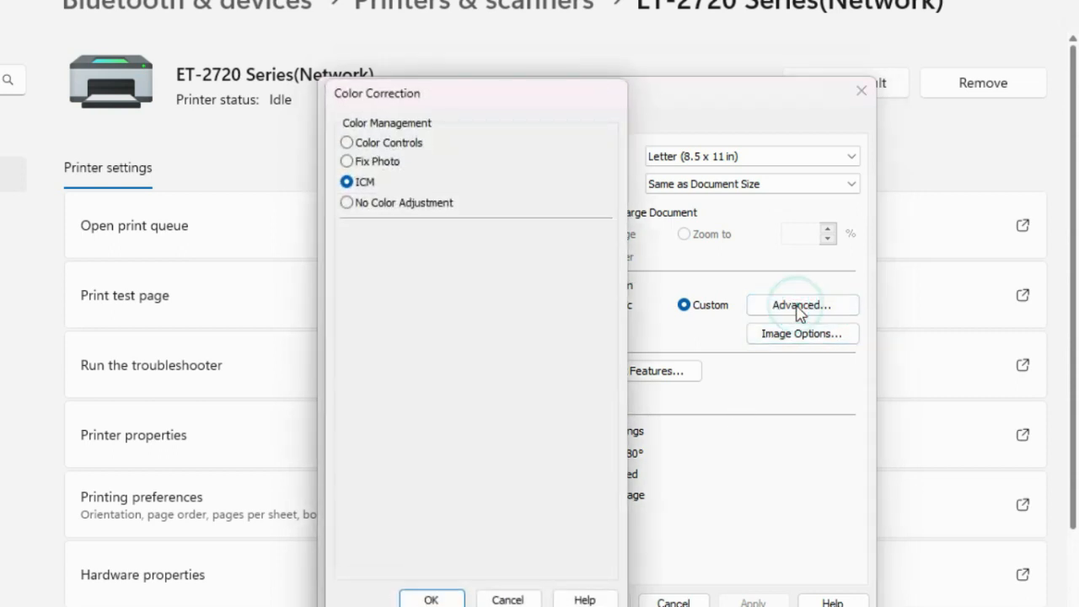